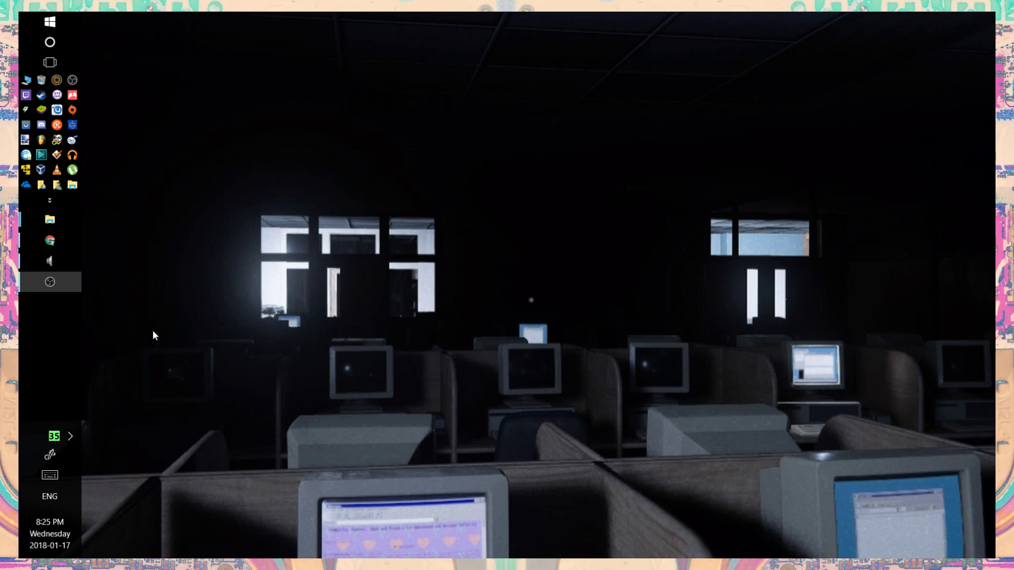
- Launch Intel Graphics Settings from the desktop right-click menu
right_click(394, 399)
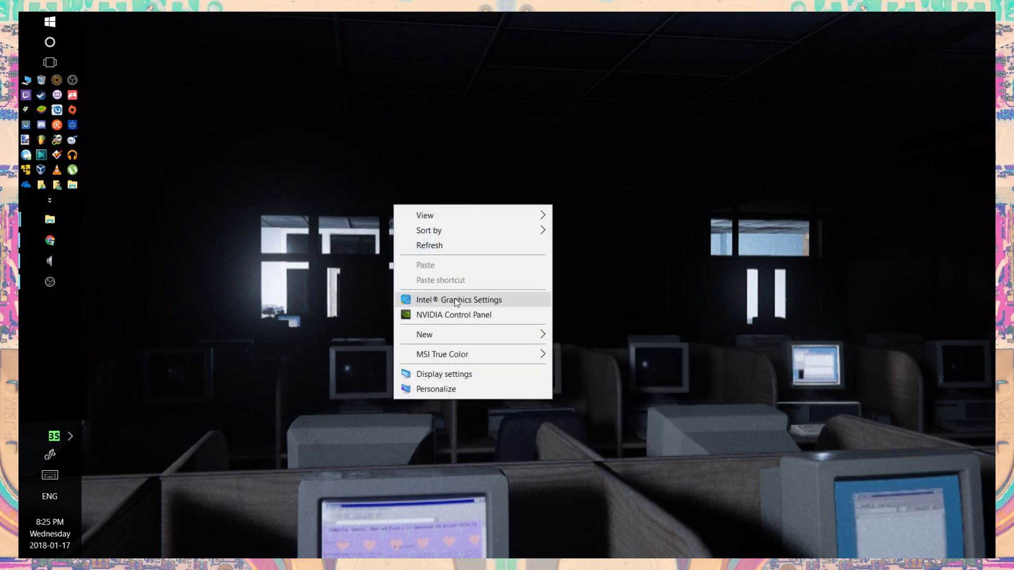
left_click(350, 322)
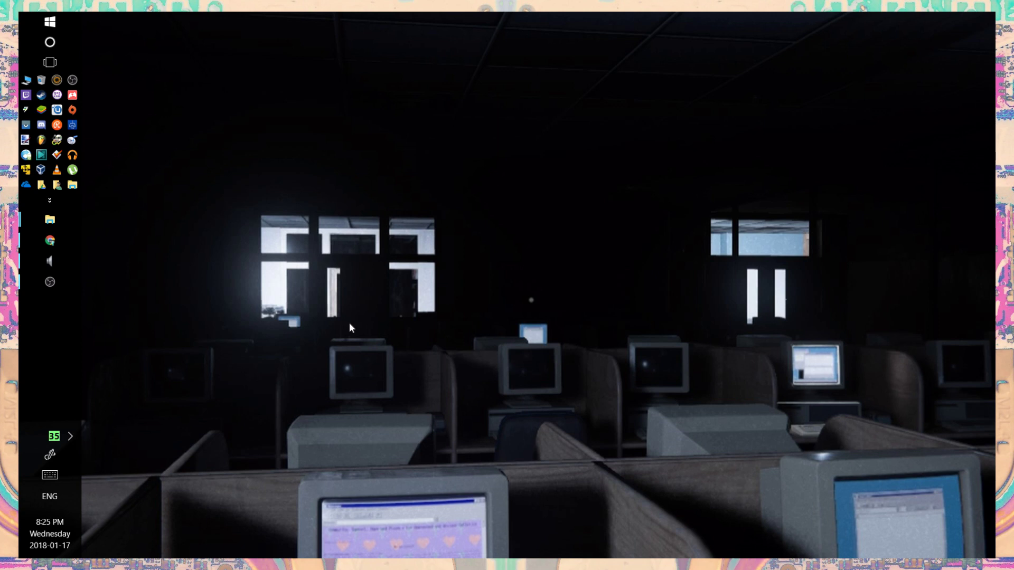
right_click(319, 319)
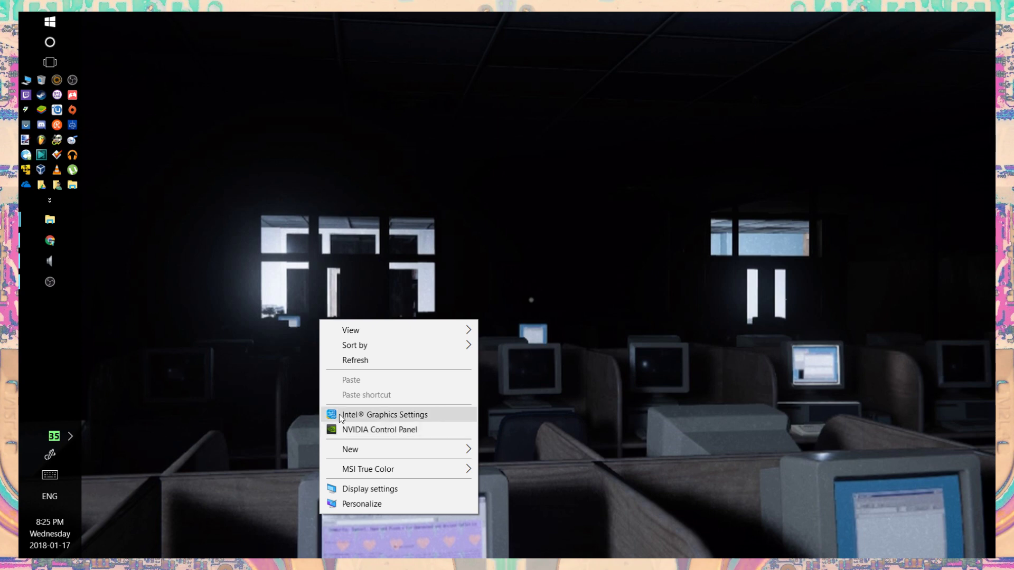
left_click(389, 416)
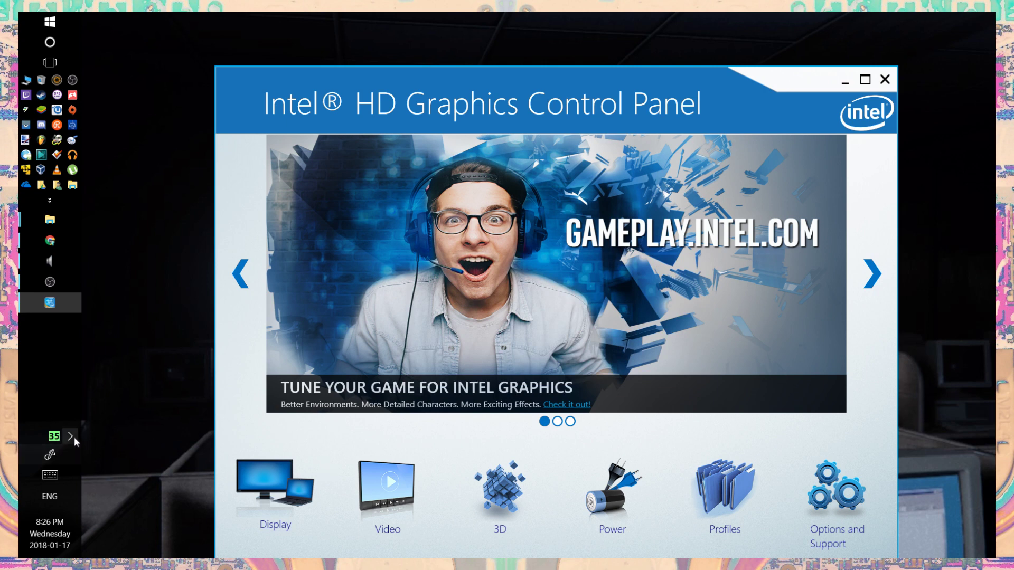
- Check the Intel panel's Display settings: 1920 x 1080 at a 60 Hz refresh rate
left_click(70, 436)
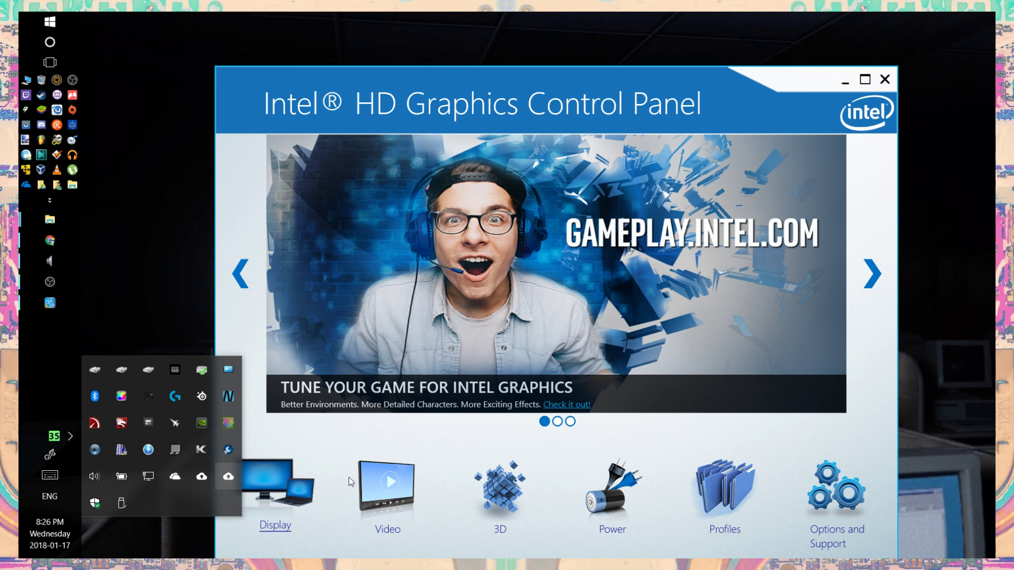
right_click(159, 267)
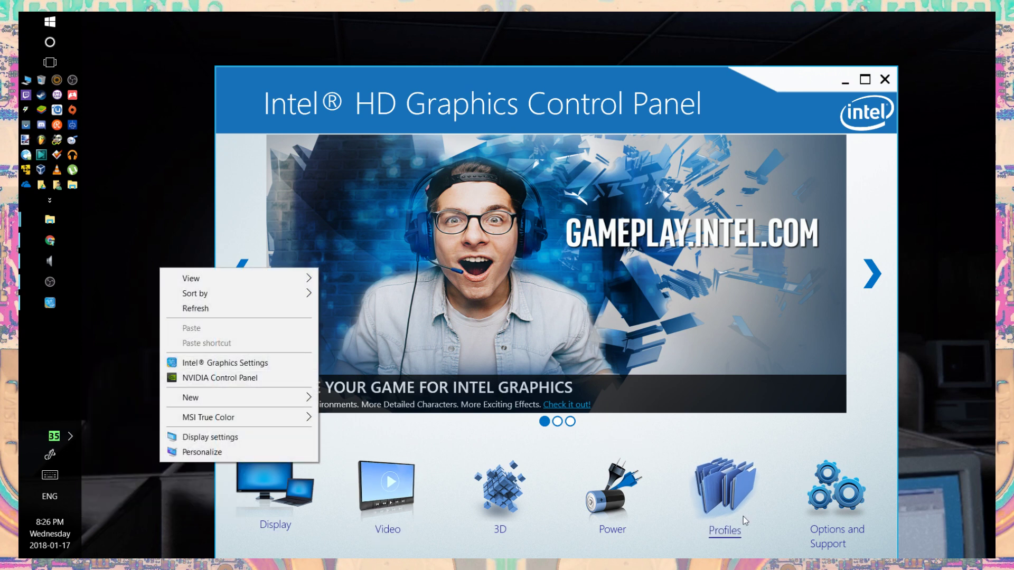
left_click(278, 510)
left_click(278, 509)
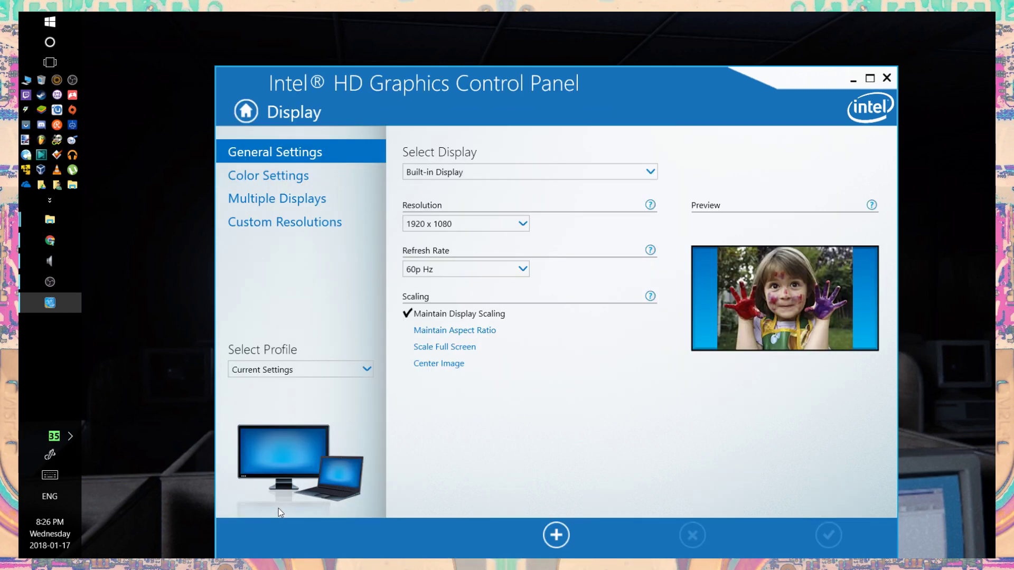
left_click(419, 274)
- Minimize the Intel panel and revisit the 'nvidia inspector' Google results in Chrome
left_click(852, 80)
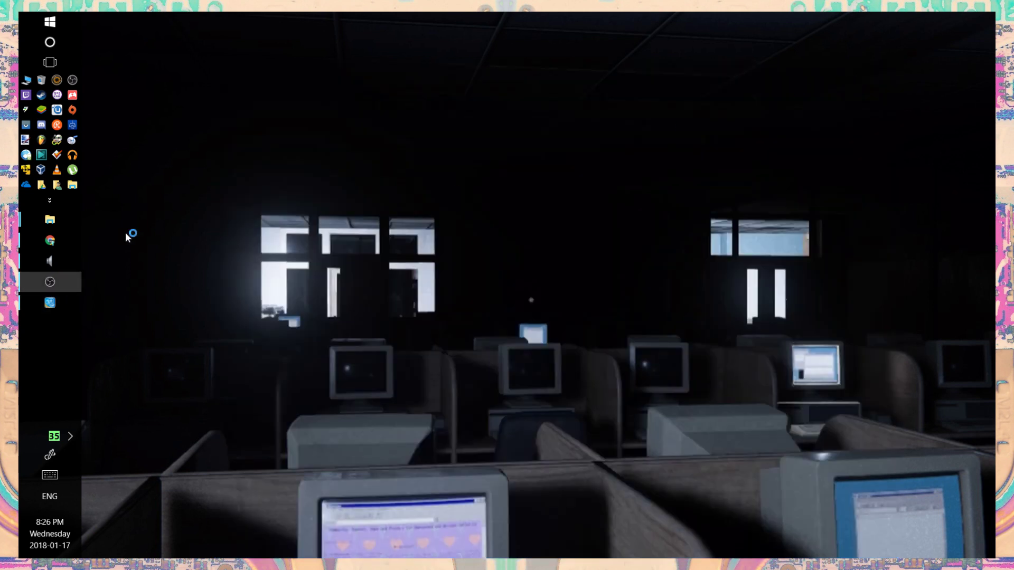
left_click(60, 242)
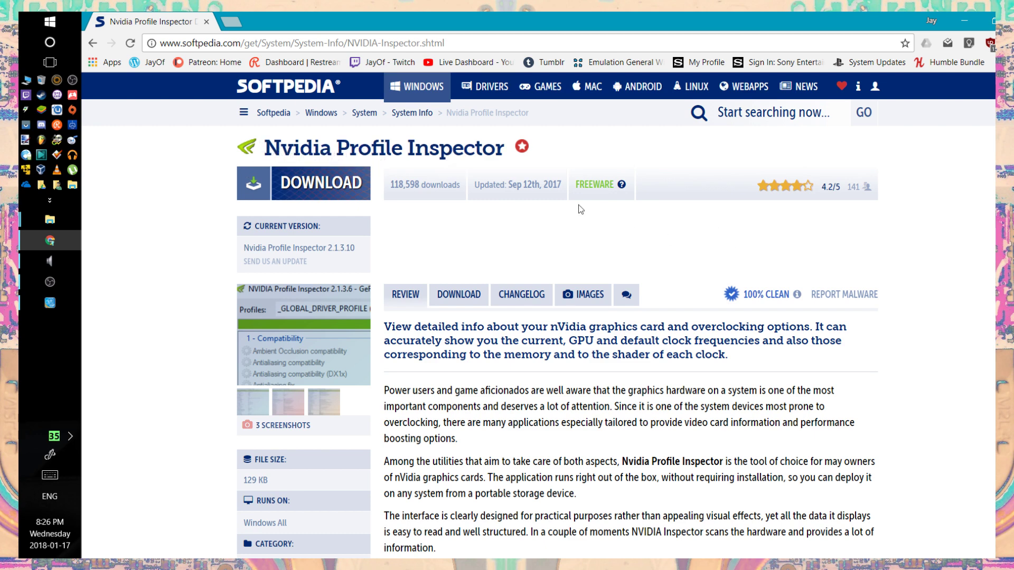
left_click(93, 44)
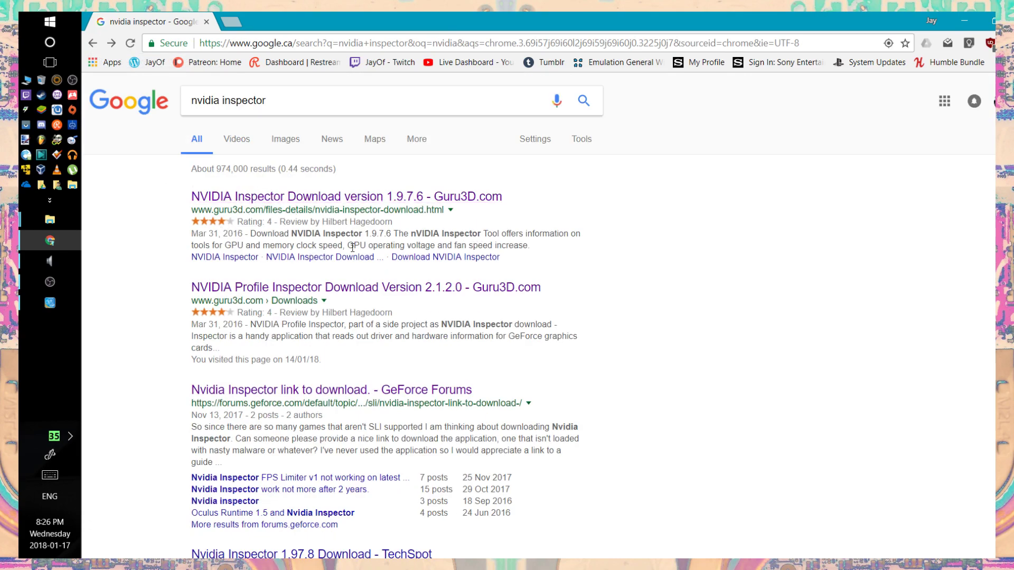
scroll(467, 333, "down", 3)
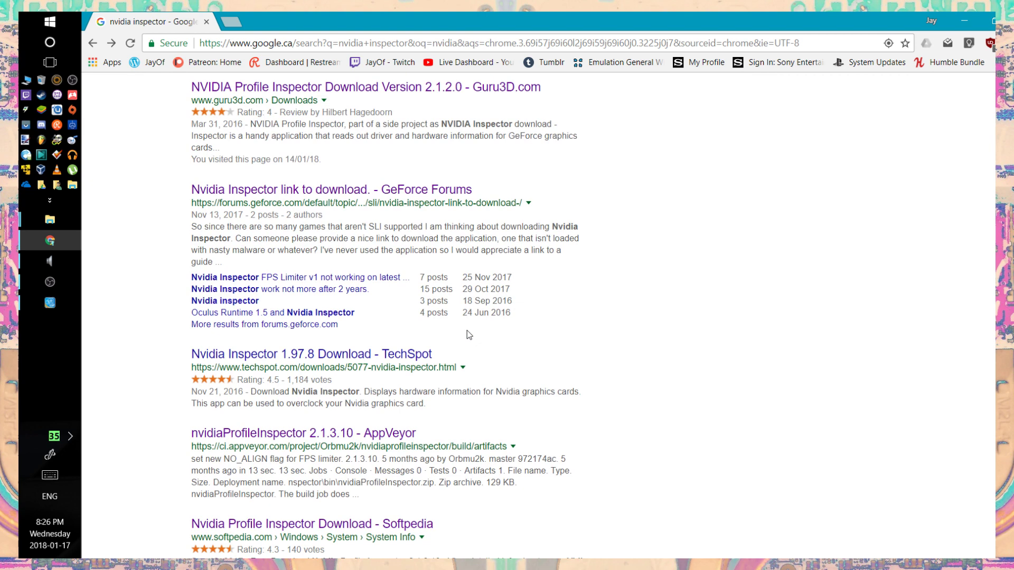
scroll(468, 334, "down", 3)
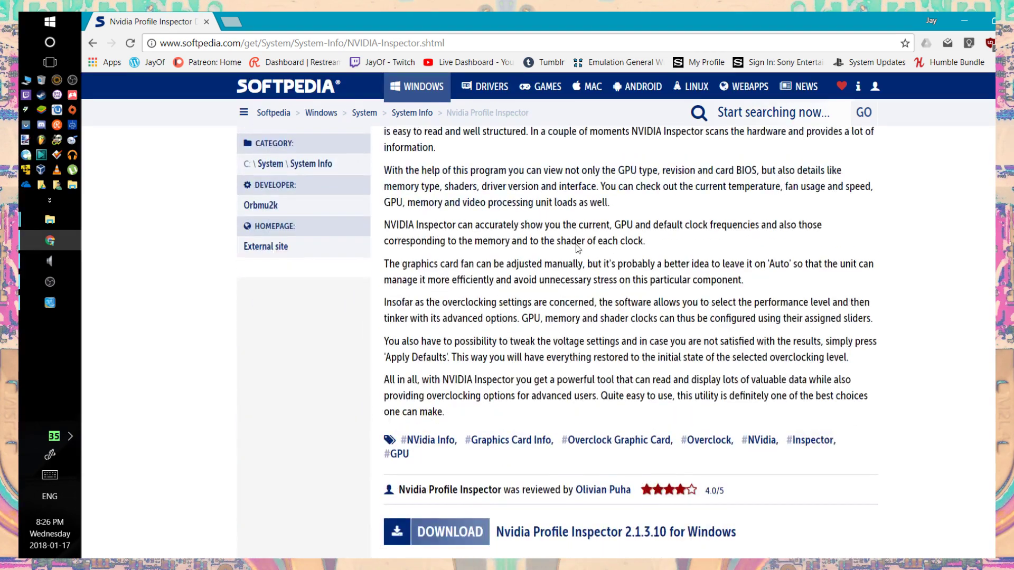
scroll(547, 278, "down", 4)
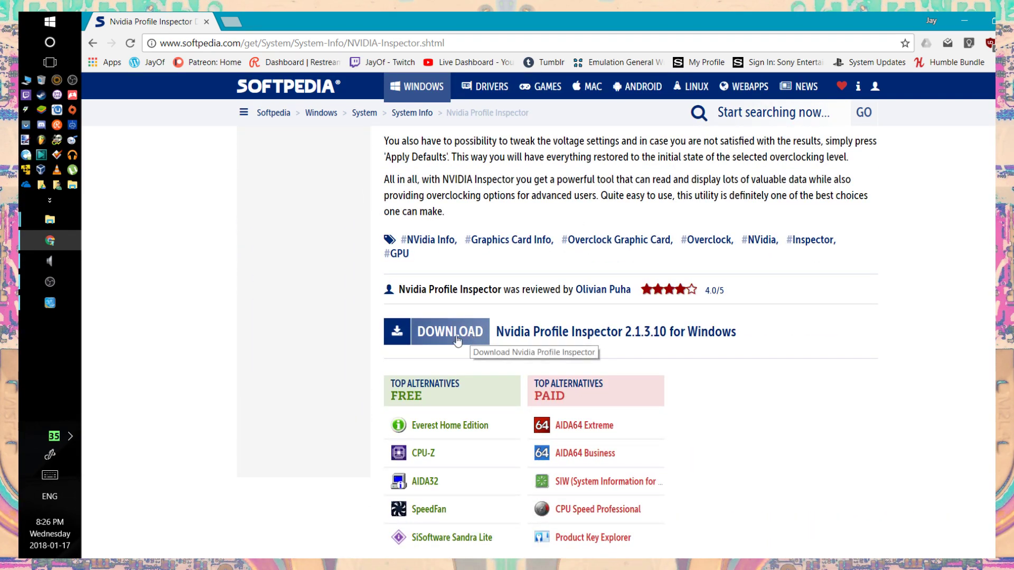
mouse_move(49, 220)
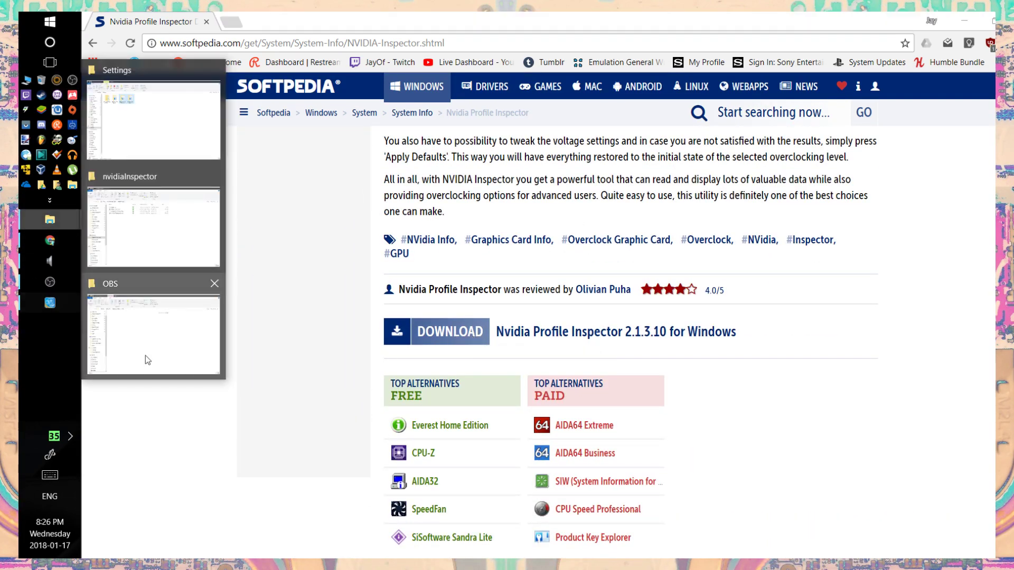
- Run nvidiaInspector.exe from the nvidiaInspector folder to show the GeForce GTX 960M's details
left_click(177, 240)
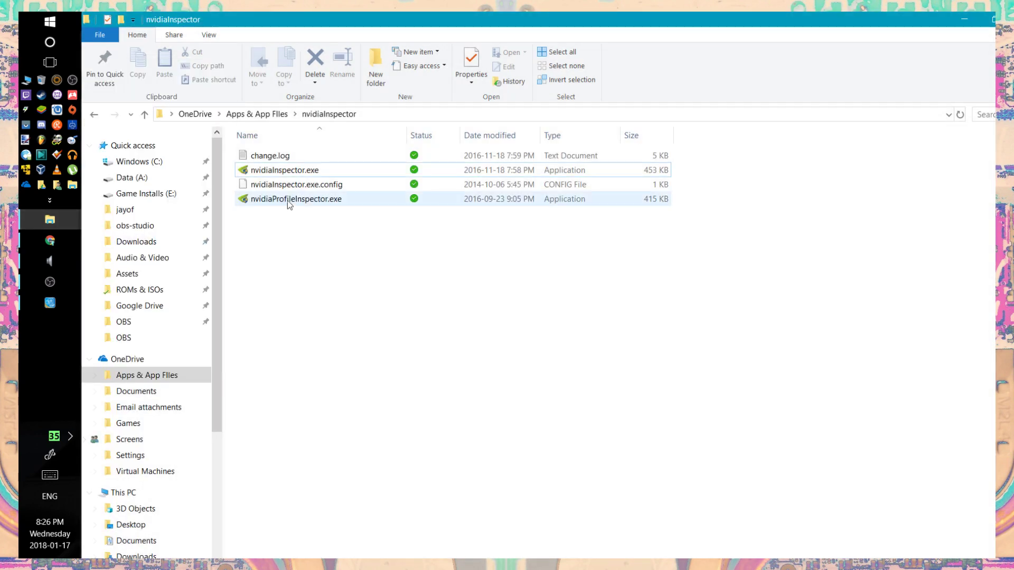
double_click(264, 169)
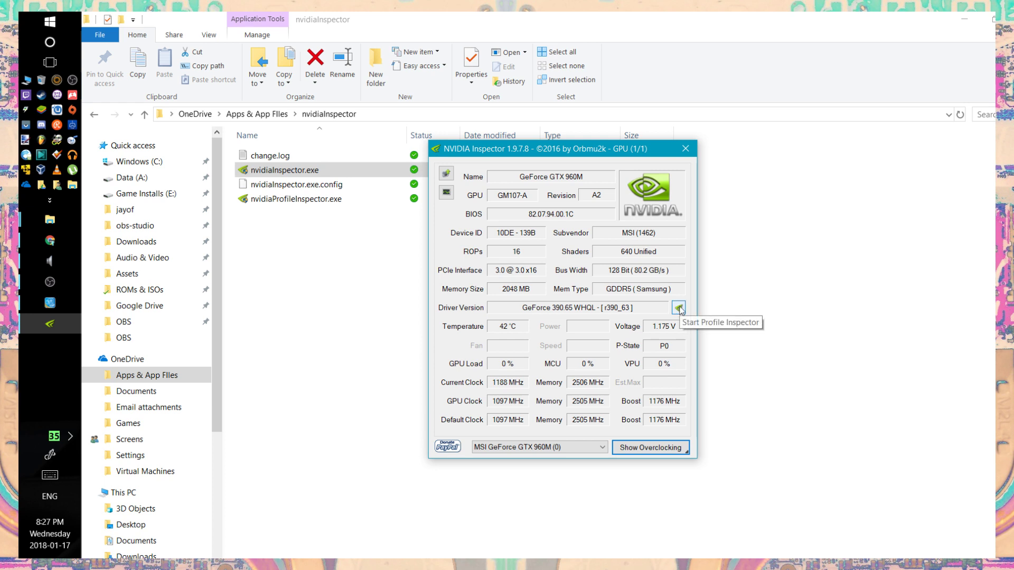
left_click(680, 310)
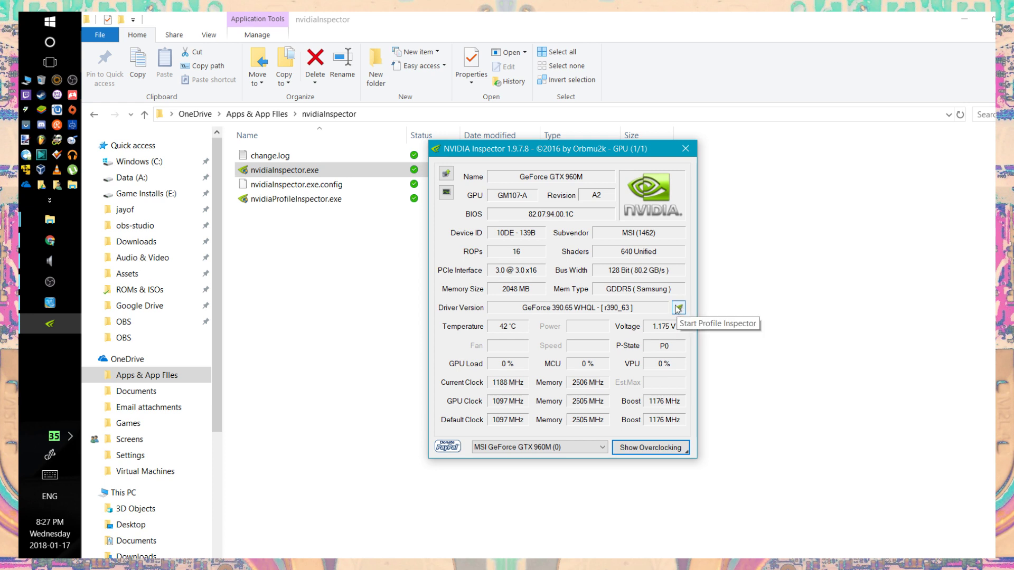
left_click(678, 309)
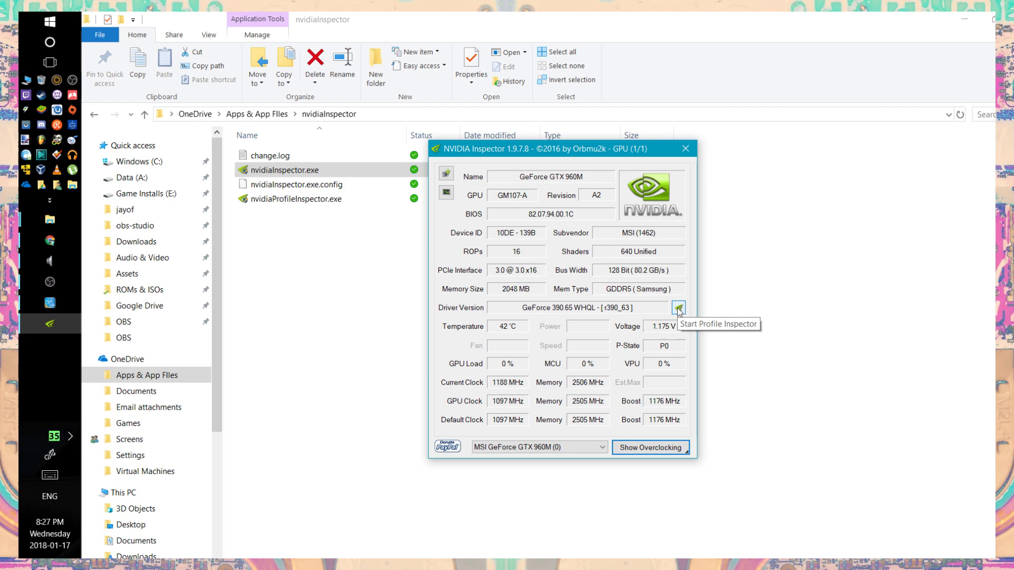
- In _GLOBAL_DRIVER_PROFILE, pick 58.6 fps for Frame Rate Limiter and apply the changes
left_click(678, 310)
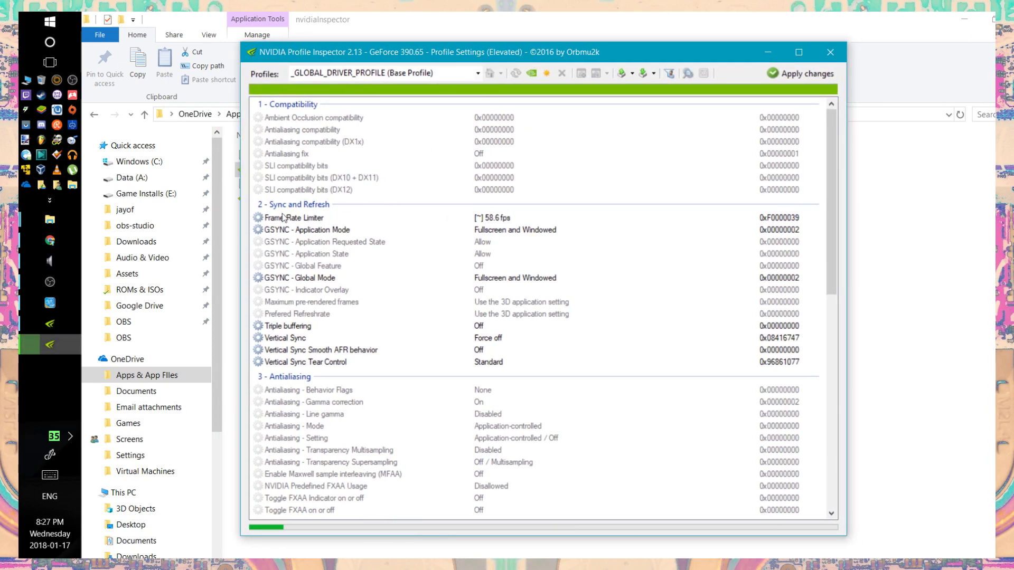
left_click(302, 220)
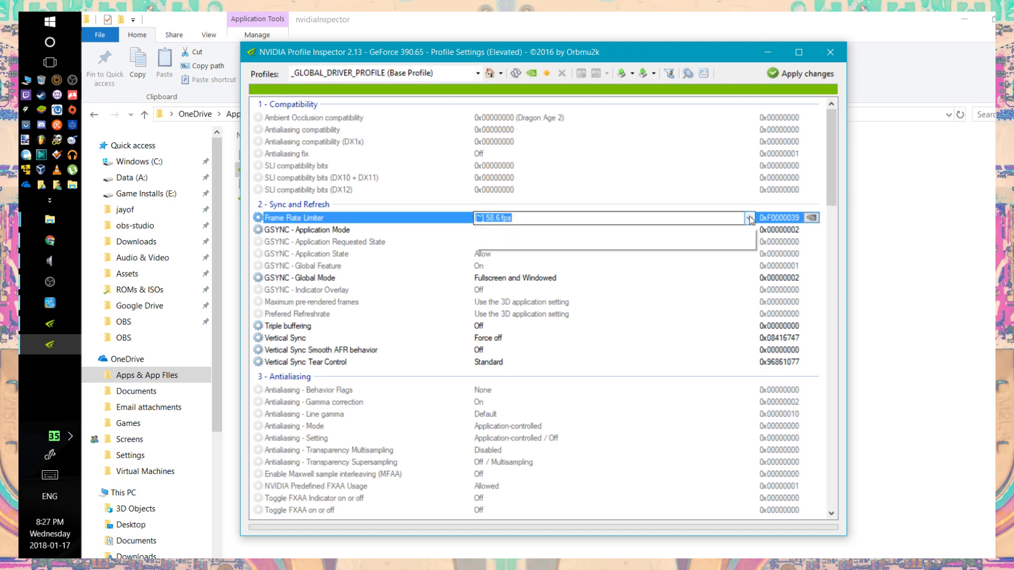
left_click(482, 218)
scroll(523, 249, "up", 2)
scroll(529, 254, "up", 1)
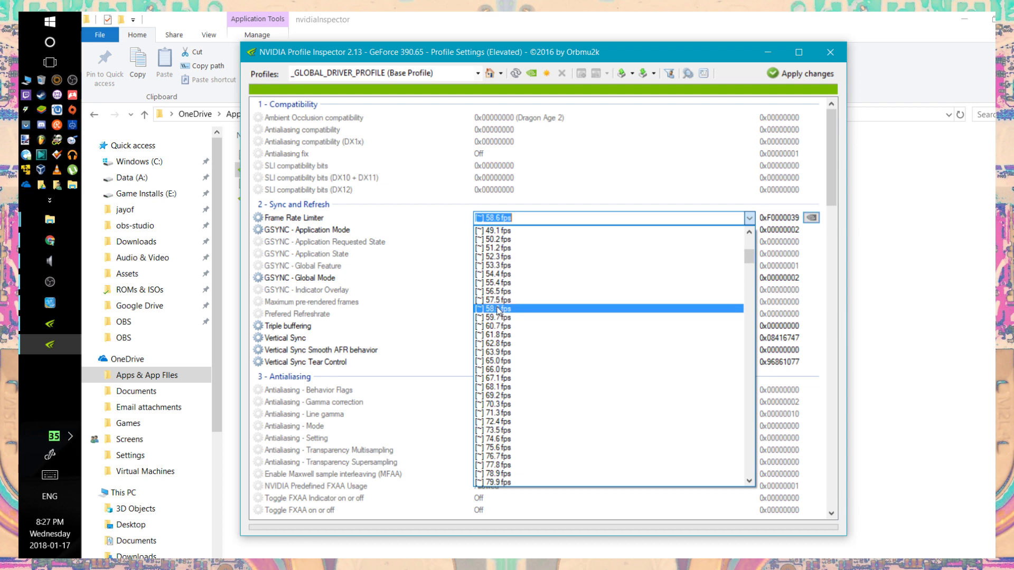
left_click(497, 309)
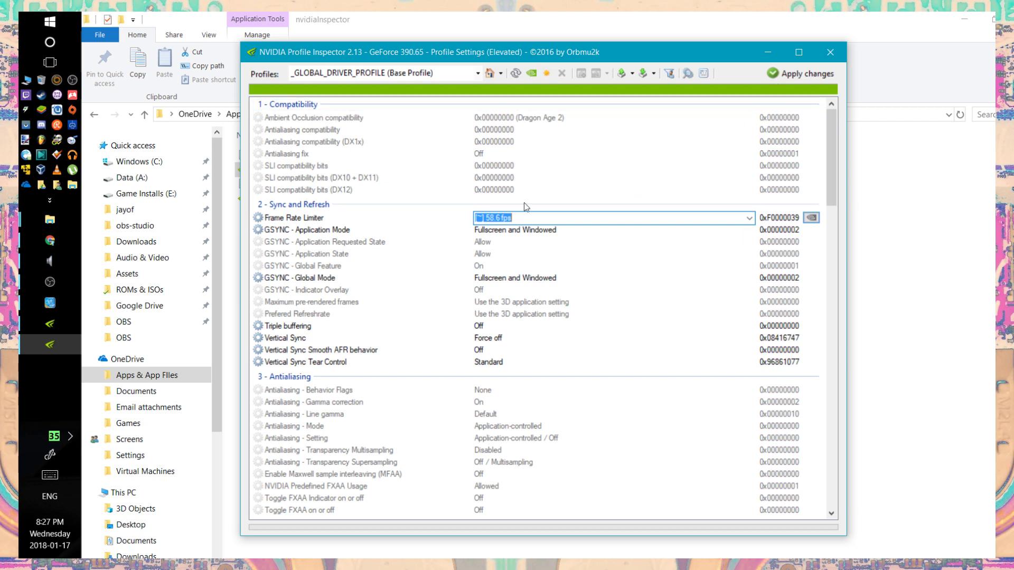
left_click(797, 75)
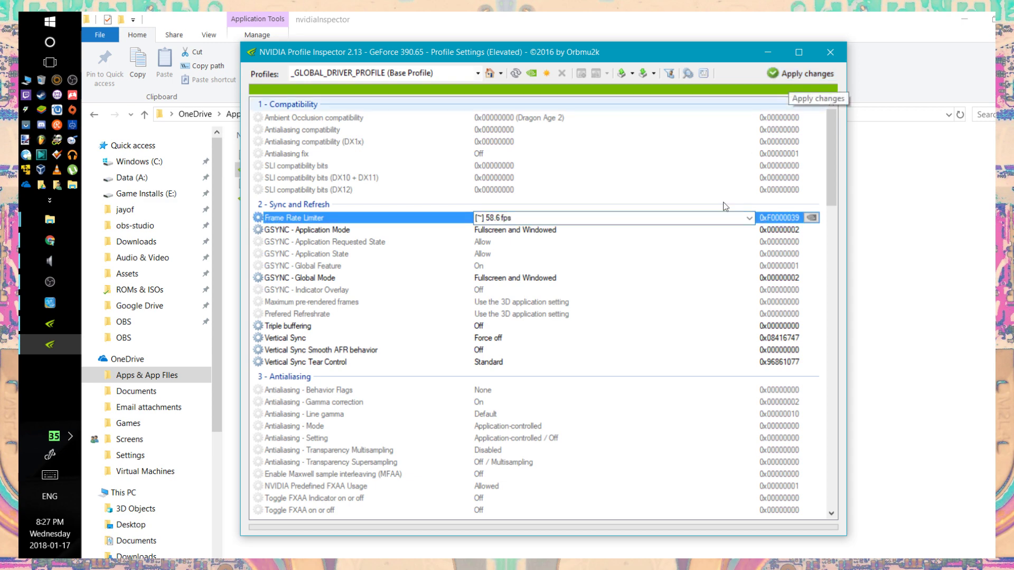
left_click(788, 77)
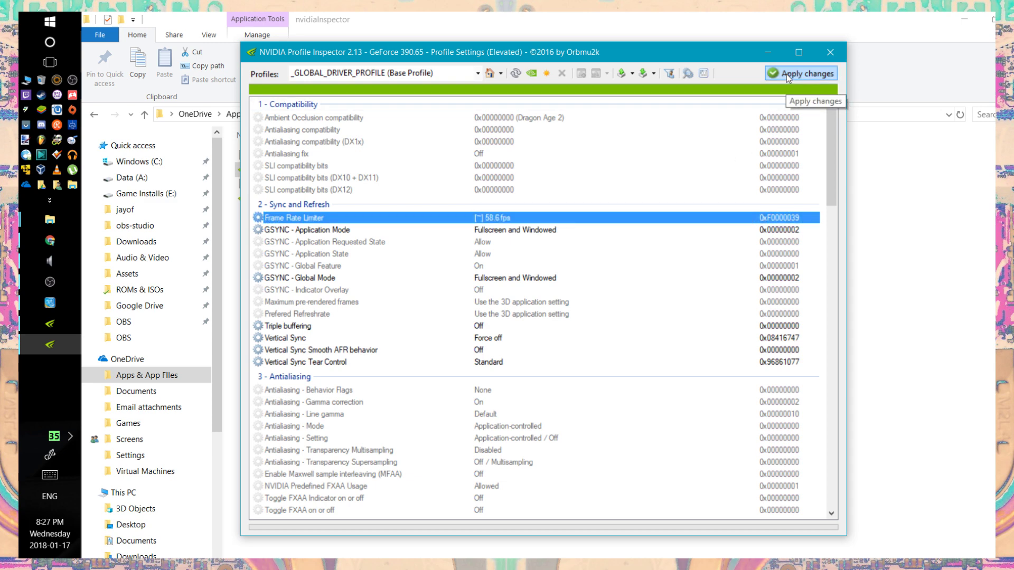
- Close NVIDIA Profile Inspector, then the NVIDIA Inspector window
left_click(830, 51)
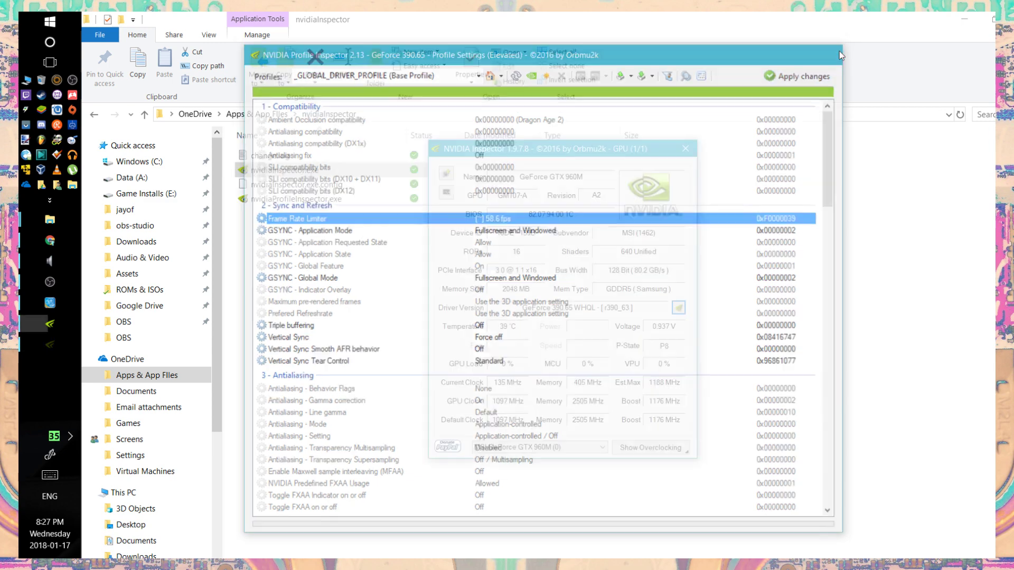
left_click(686, 148)
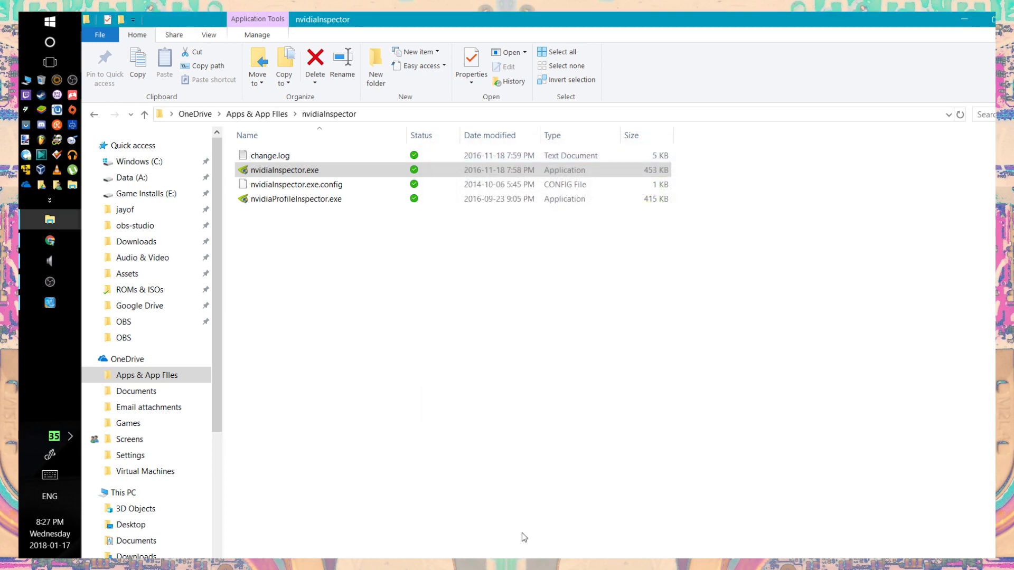